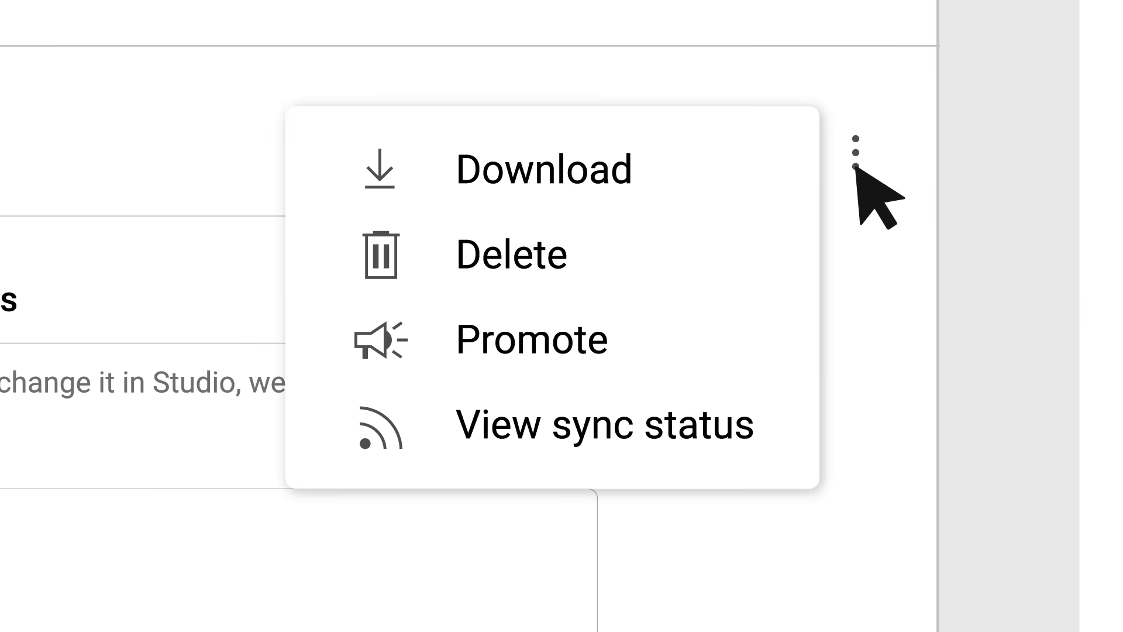
View the podcast's RSS sync status from the three-dot menu.
{"action": "left_click", "coordinate": [775, 426]}
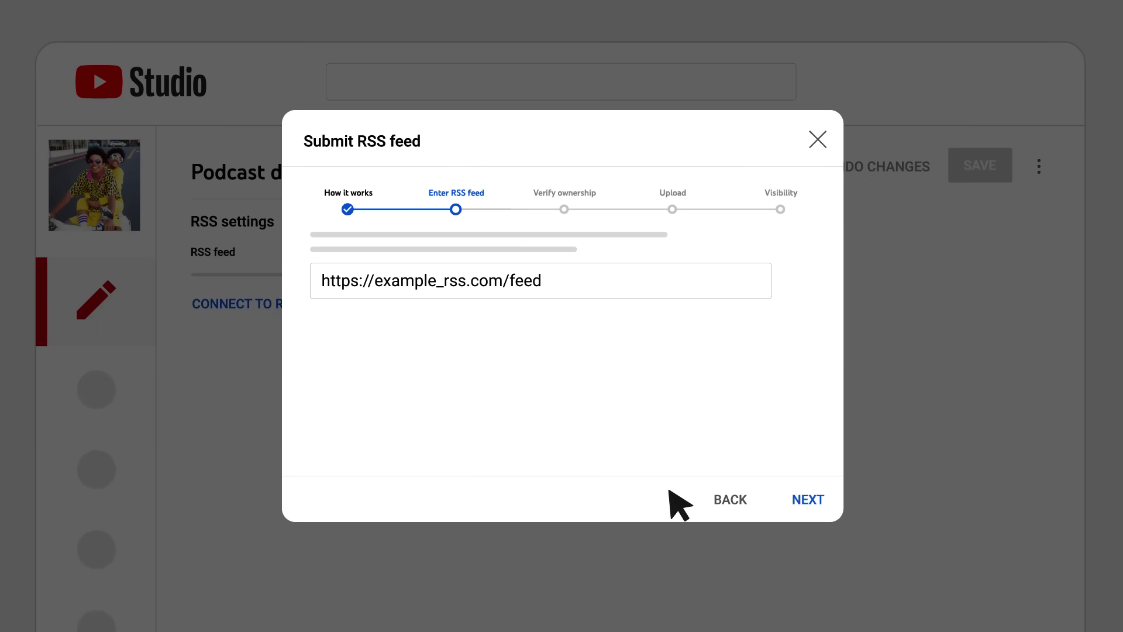
Continue the RSS feed connection to the episode-selection step after ownership verification.
{"action": "left_click", "coordinate": [796, 505]}
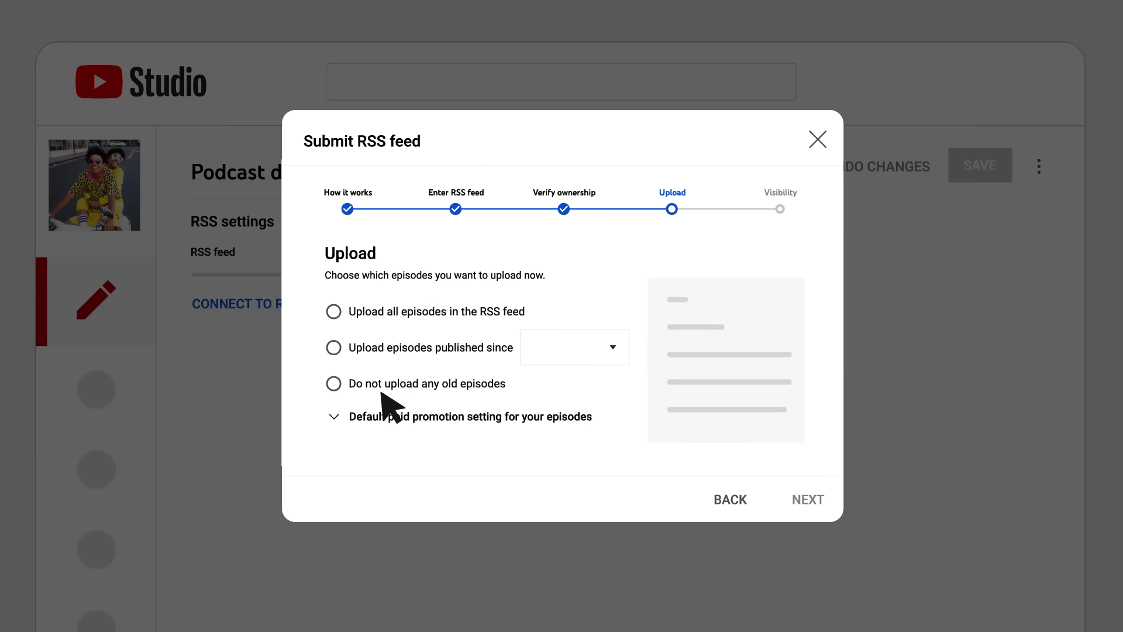